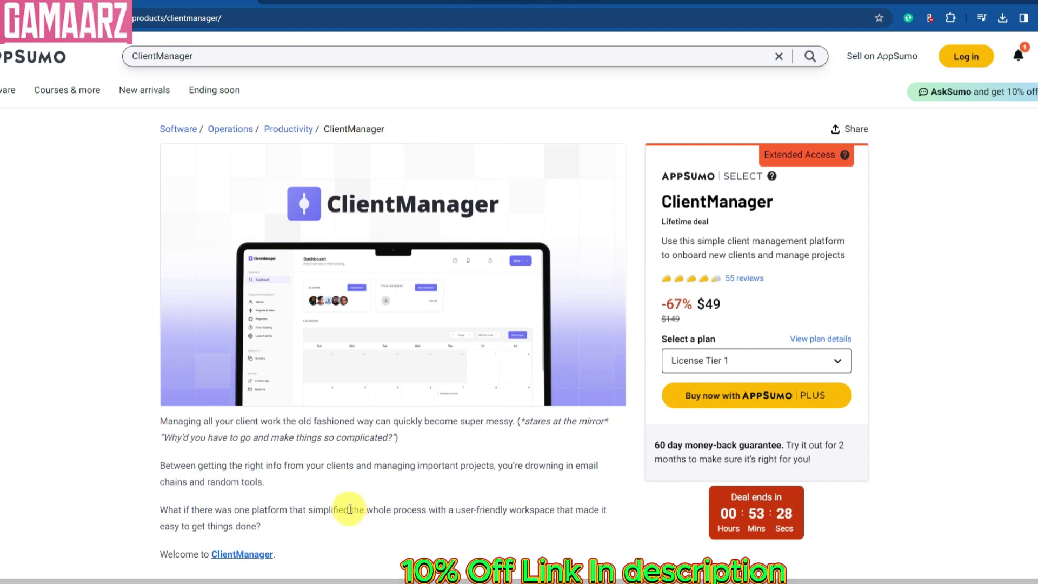
pyautogui.scroll(-2, 433, 419)
pyautogui.scroll(-2, 560, 449)
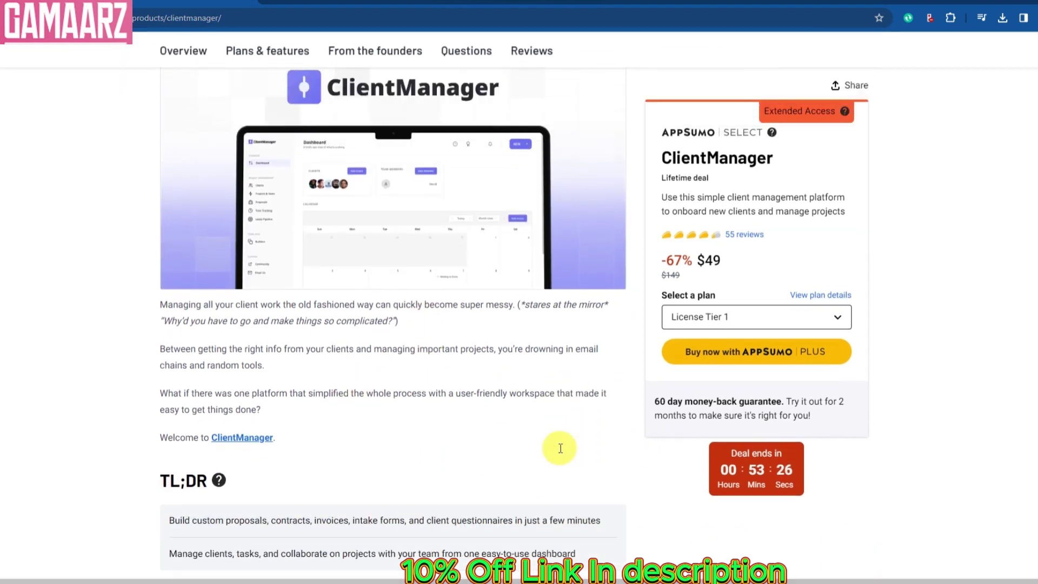
pyautogui.scroll(-1, 560, 448)
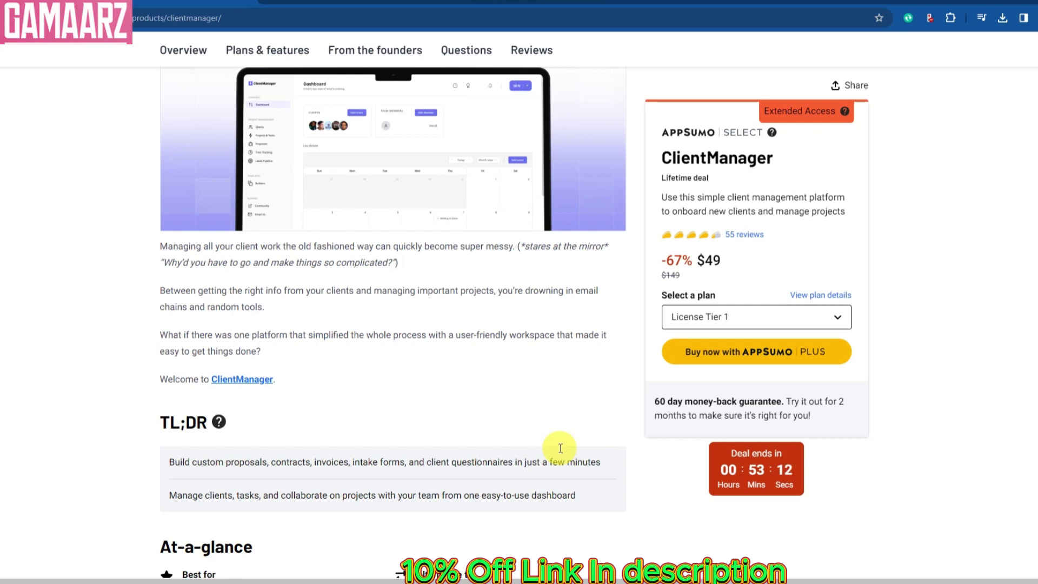
pyautogui.scroll(-3, 732, 384)
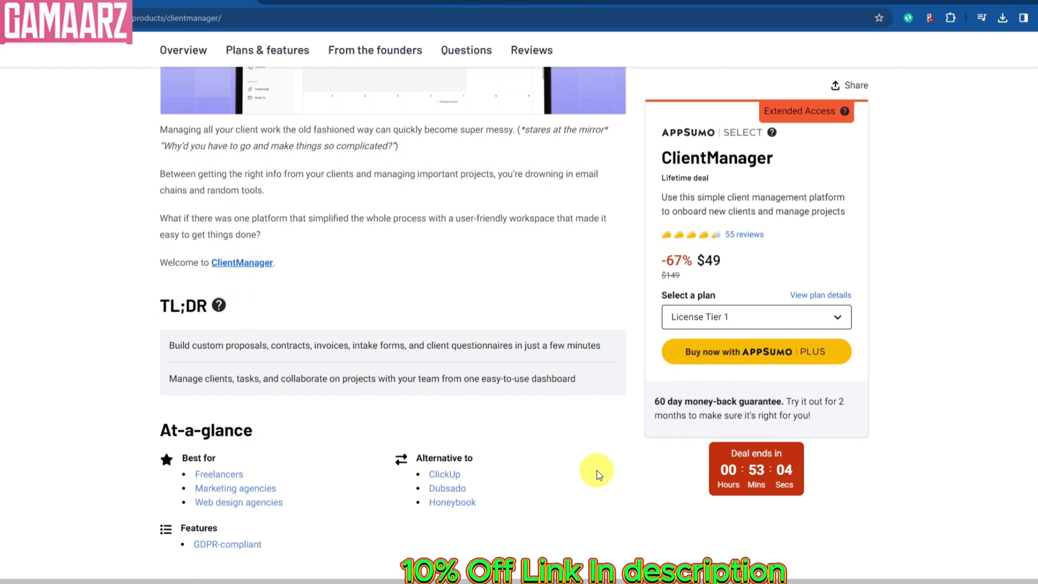
pyautogui.scroll(-1, 597, 470)
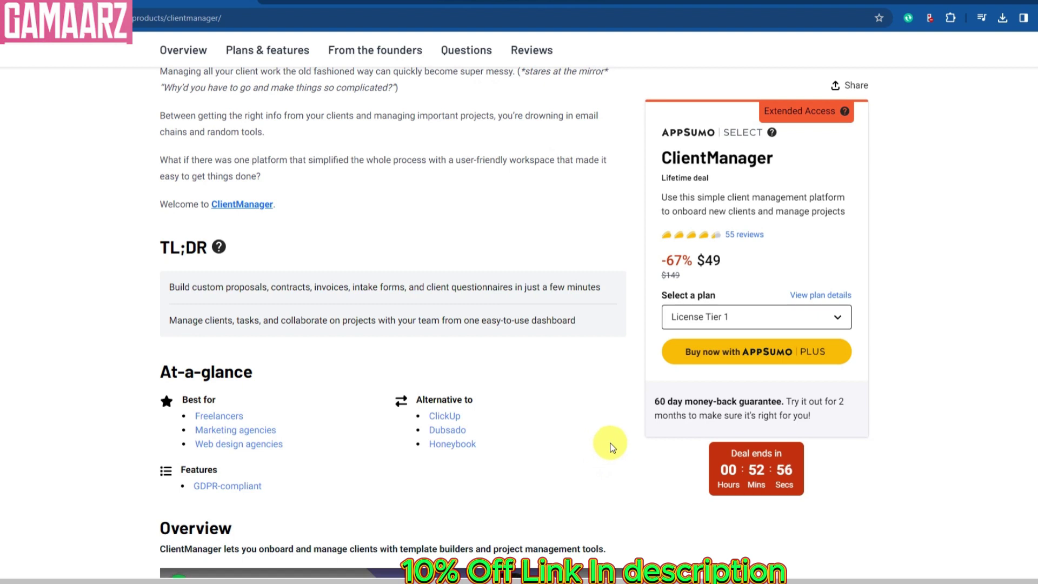
pyautogui.scroll(-1, 653, 442)
pyautogui.scroll(-1, 653, 443)
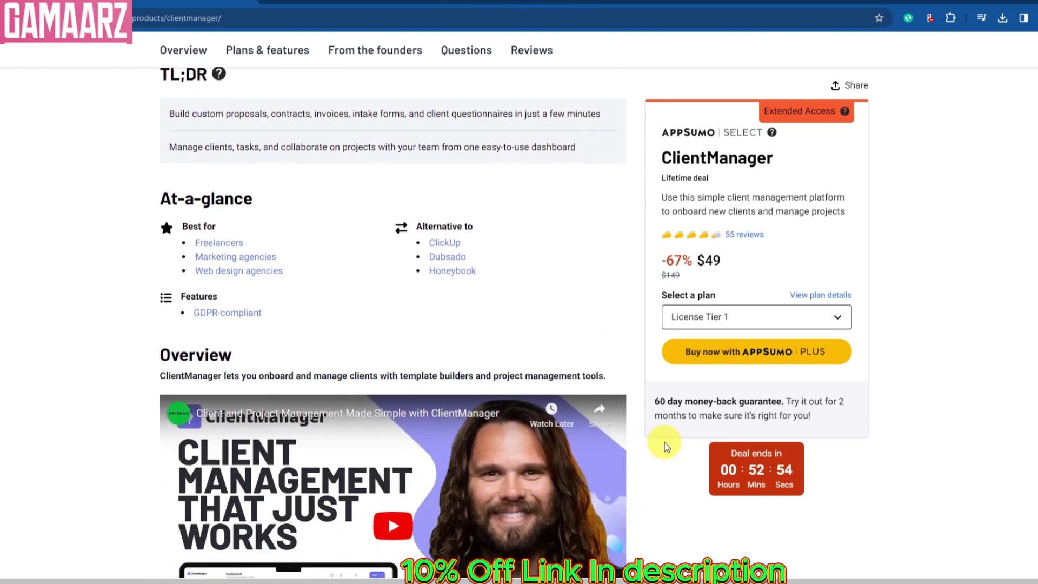
pyautogui.scroll(-1, 664, 443)
pyautogui.scroll(-1, 664, 443)
pyautogui.scroll(-1, 664, 443)
pyautogui.scroll(-1, 664, 444)
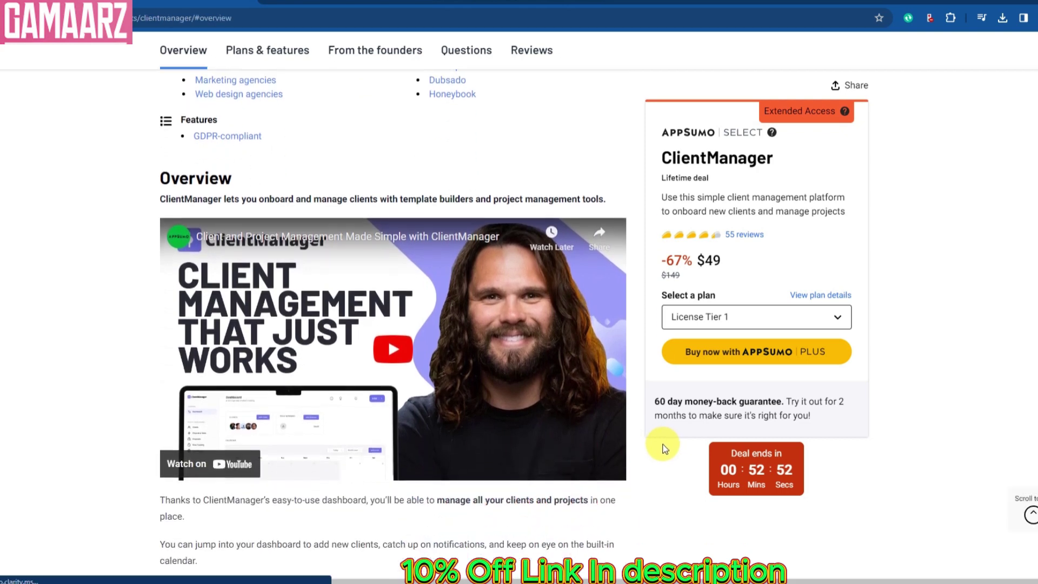
pyautogui.scroll(-1, 663, 448)
pyautogui.scroll(-1, 661, 446)
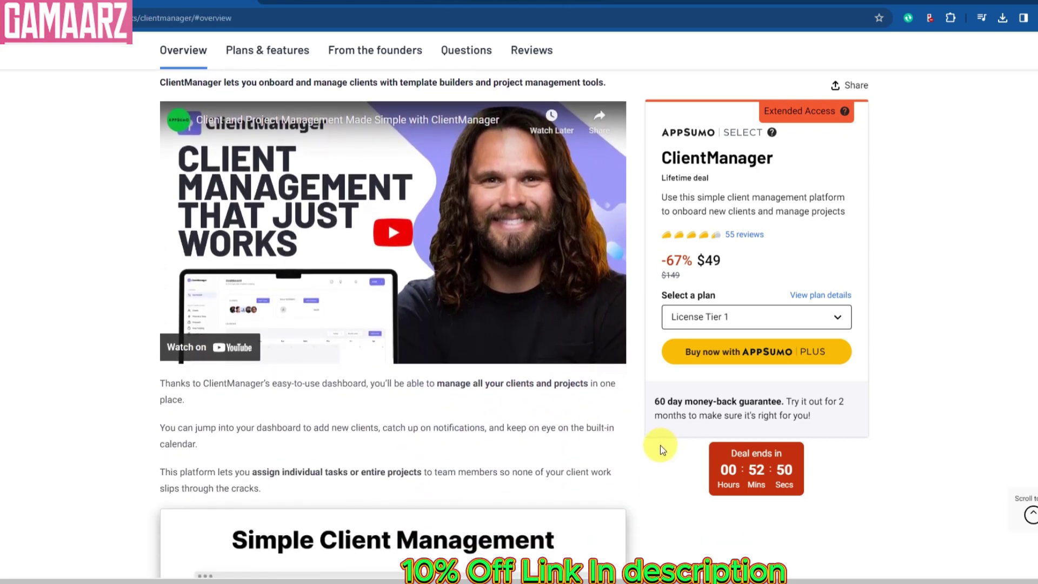
pyautogui.scroll(-1, 661, 445)
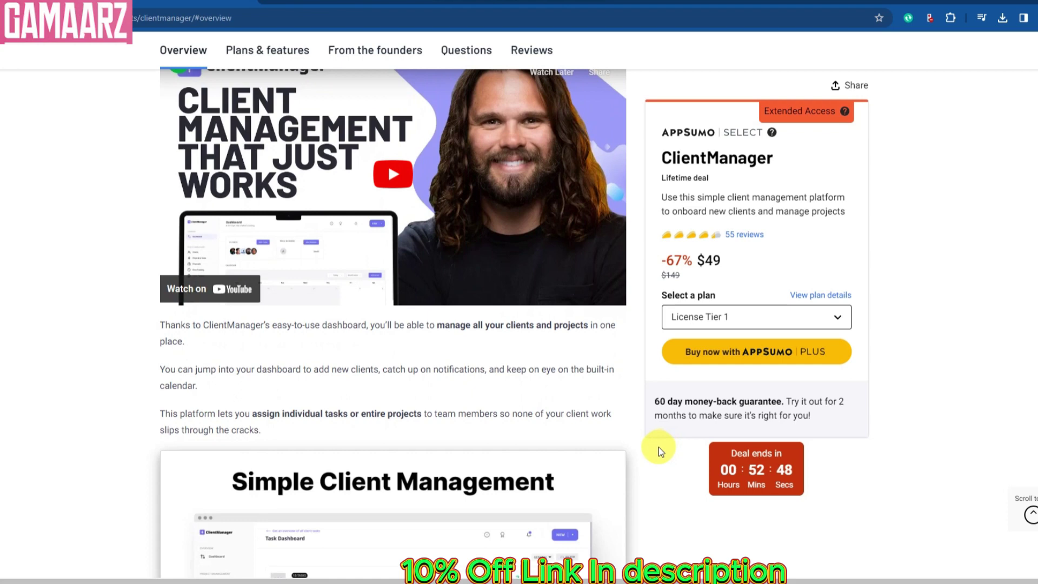
pyautogui.scroll(-1, 659, 447)
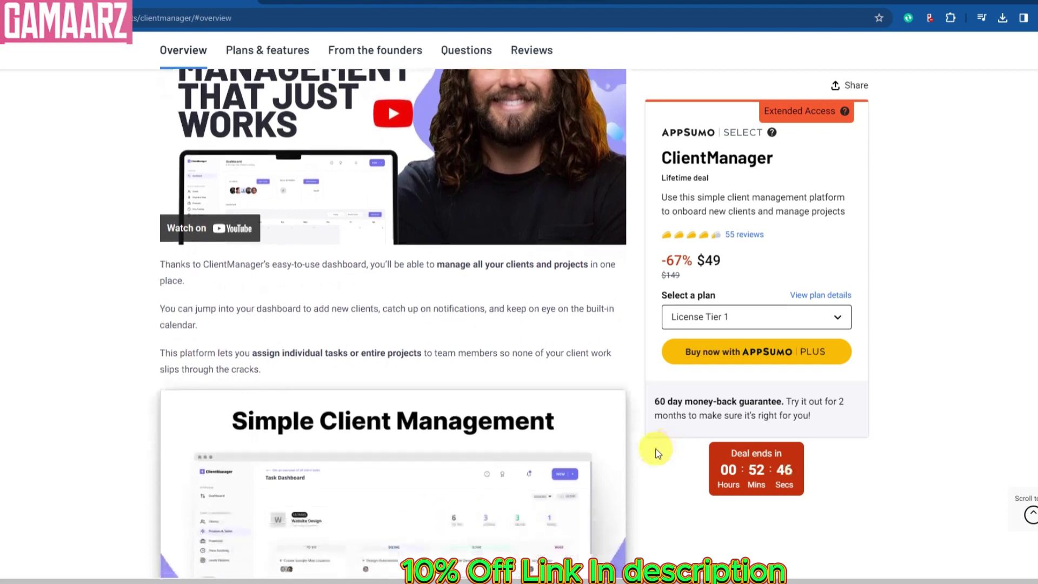
pyautogui.scroll(-1, 660, 447)
pyautogui.scroll(-1, 657, 453)
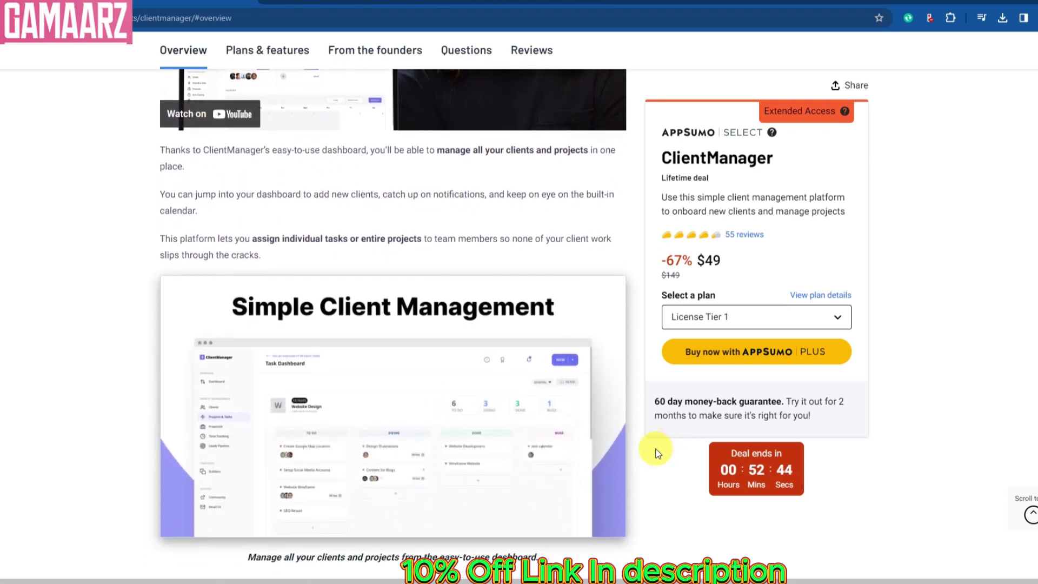
pyautogui.scroll(-1, 657, 453)
pyautogui.scroll(-1, 658, 453)
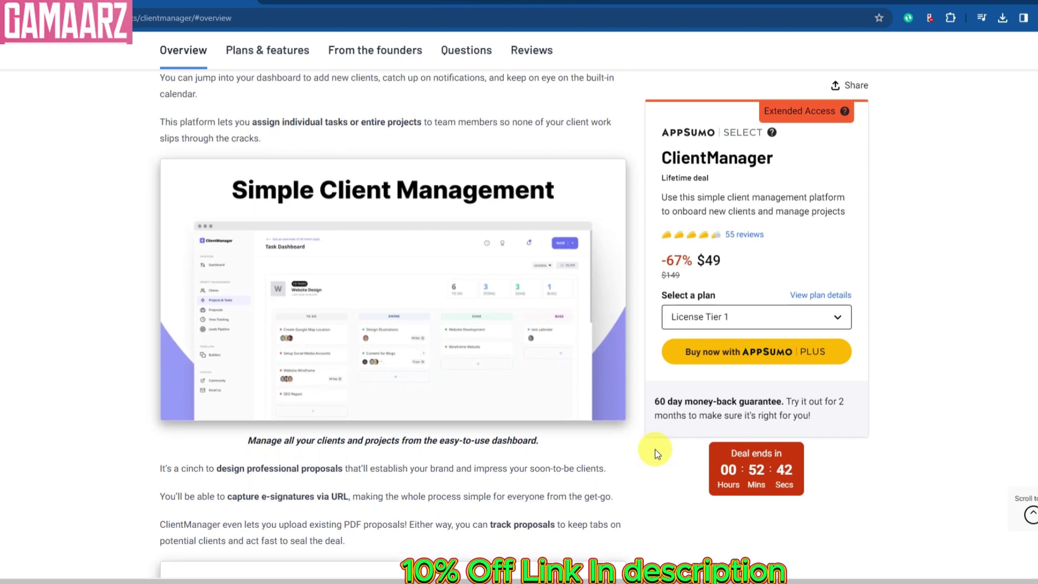
pyautogui.scroll(-1, 657, 453)
pyautogui.scroll(-1, 657, 452)
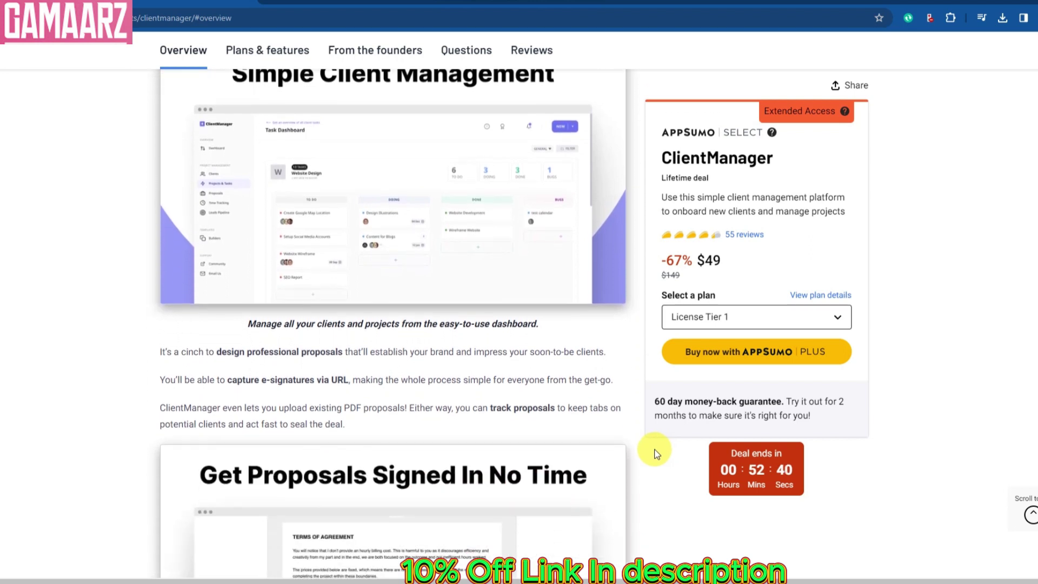
pyautogui.scroll(-1, 656, 452)
pyautogui.scroll(-1, 654, 450)
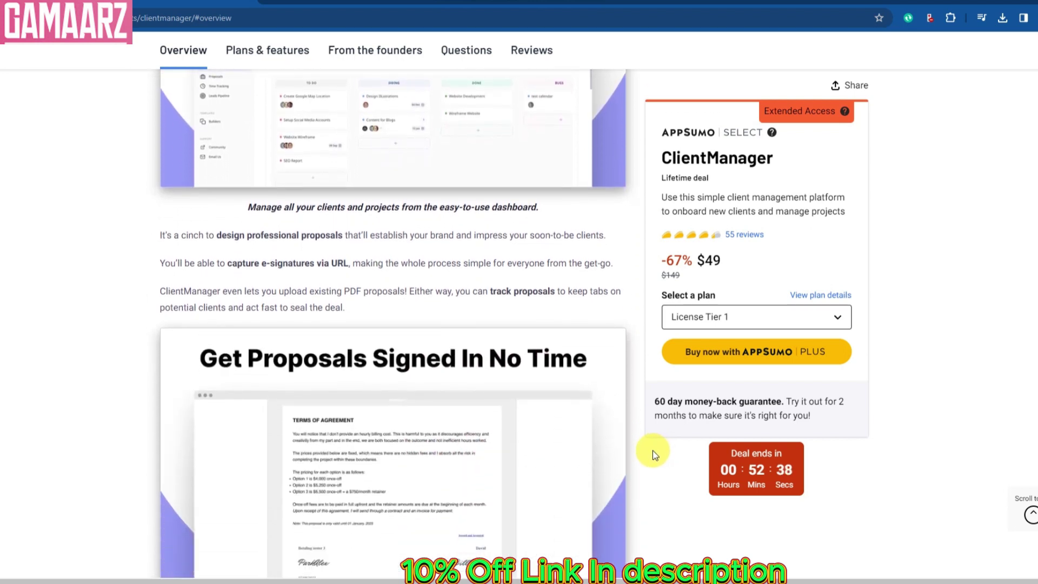
pyautogui.scroll(-1, 653, 450)
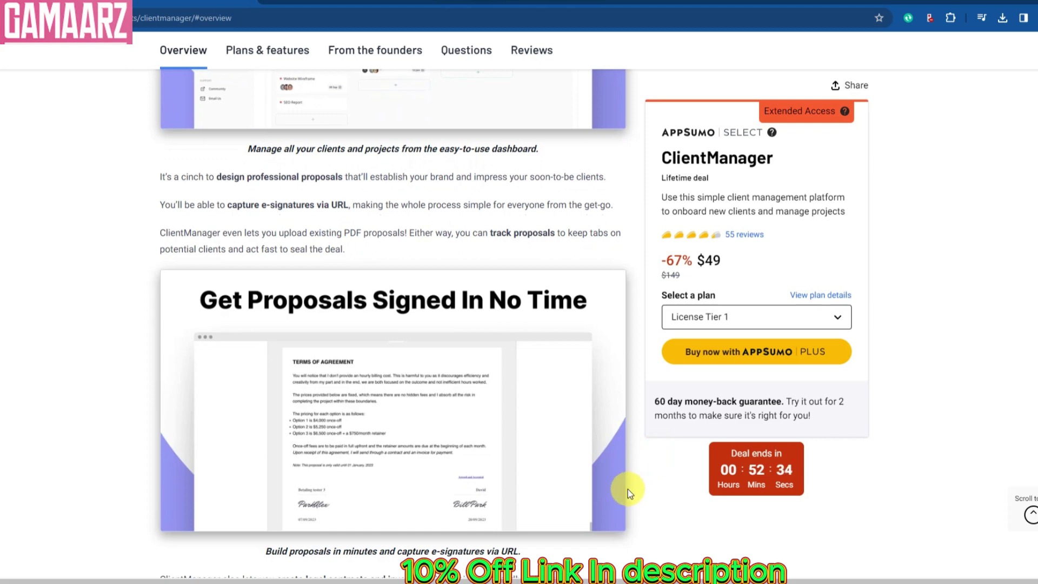
pyautogui.scroll(-1, 626, 483)
pyautogui.scroll(-1, 636, 485)
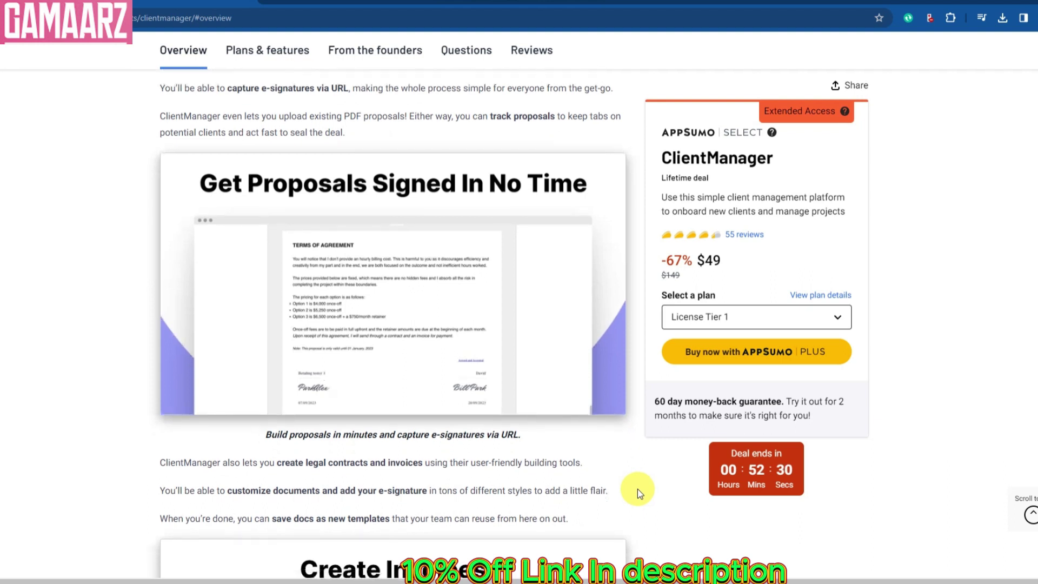
pyautogui.scroll(-1, 638, 488)
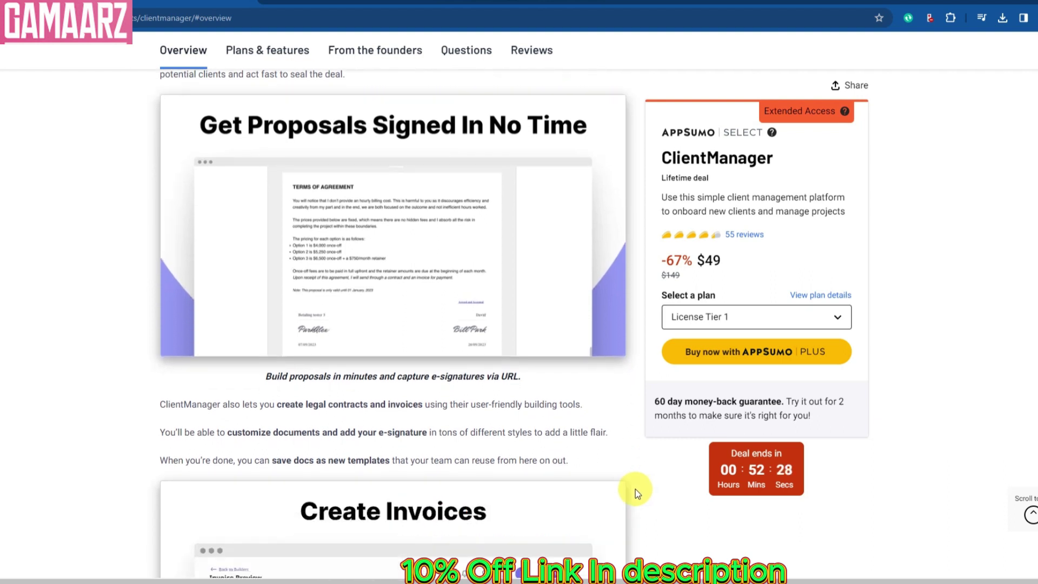
pyautogui.scroll(-1, 635, 489)
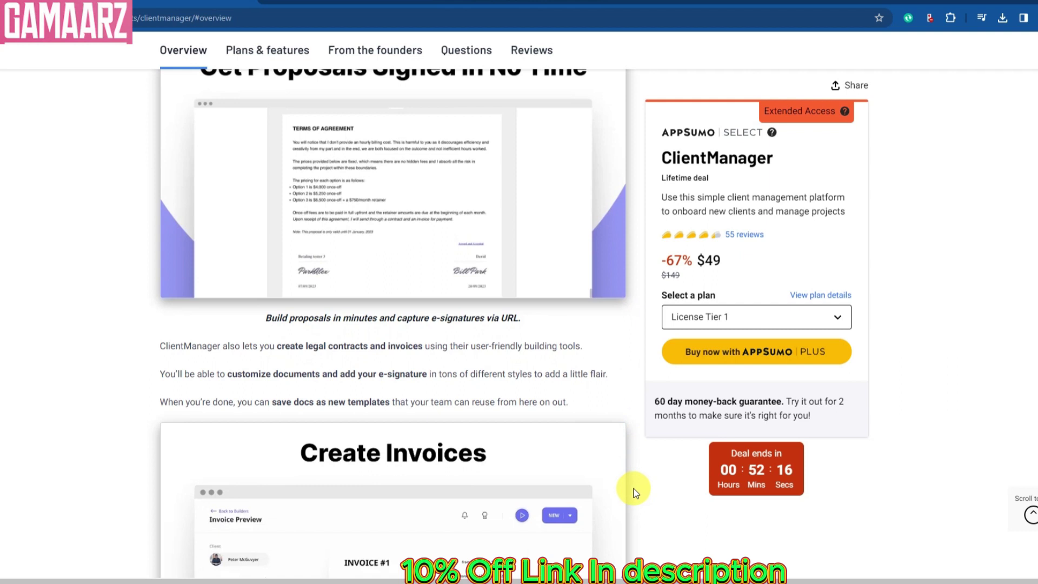
pyautogui.scroll(-2, 634, 490)
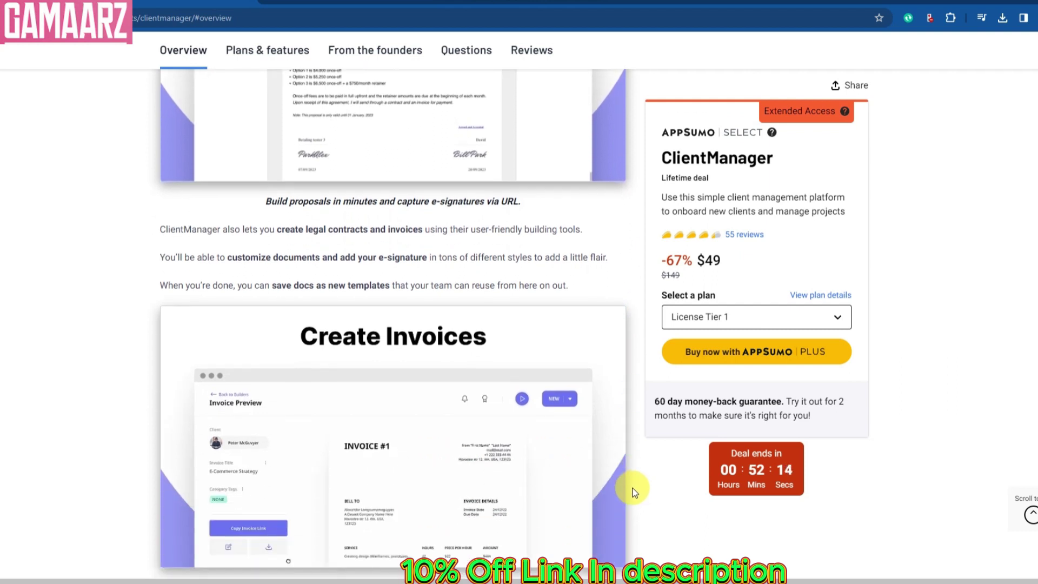
pyautogui.scroll(-1, 630, 487)
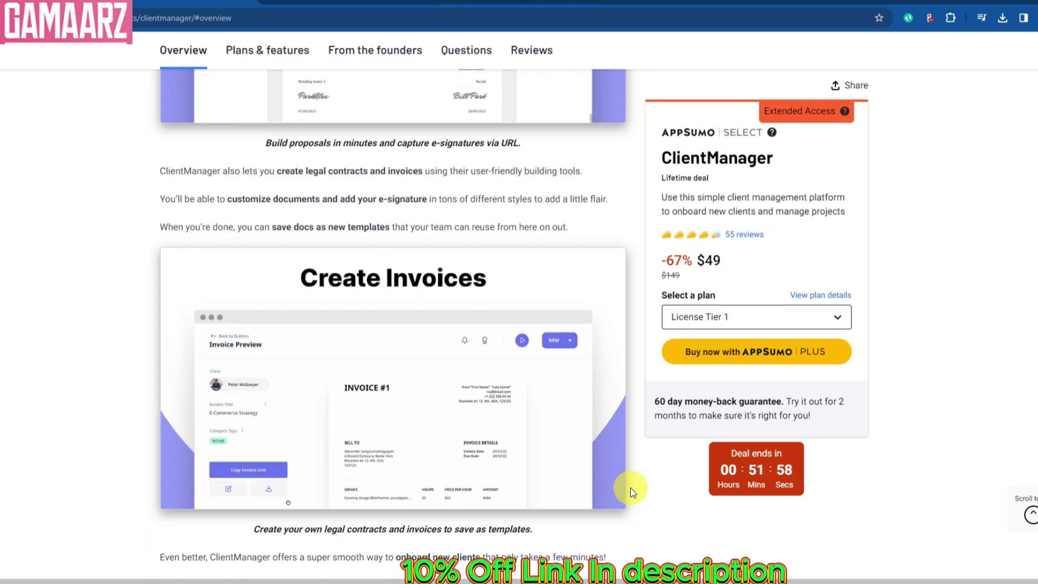
pyautogui.scroll(-1, 630, 487)
pyautogui.scroll(-1, 656, 492)
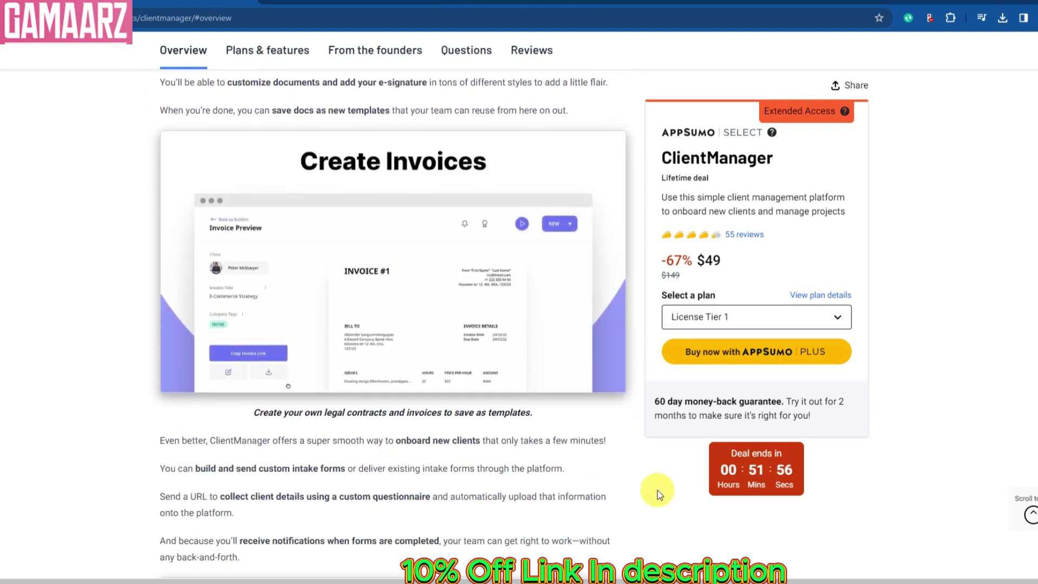
pyautogui.scroll(-2, 658, 491)
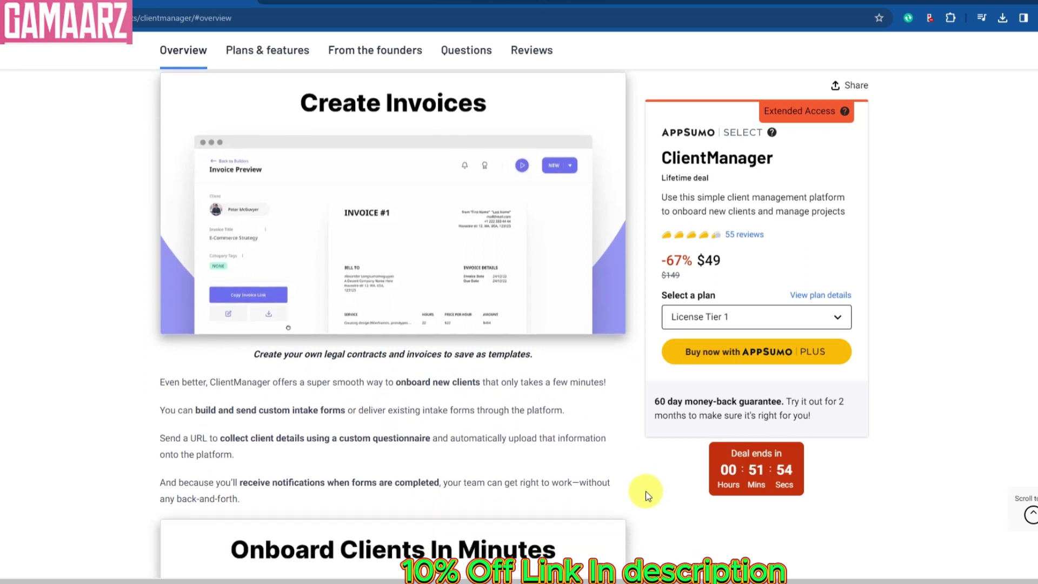
pyautogui.scroll(-2, 676, 493)
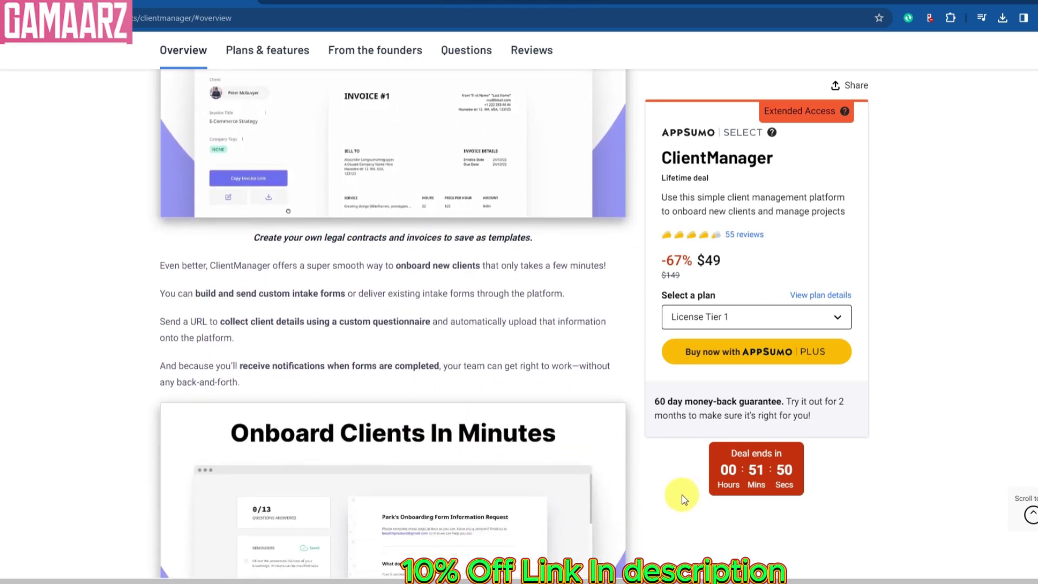
pyautogui.scroll(-2, 676, 495)
pyautogui.scroll(-1, 672, 494)
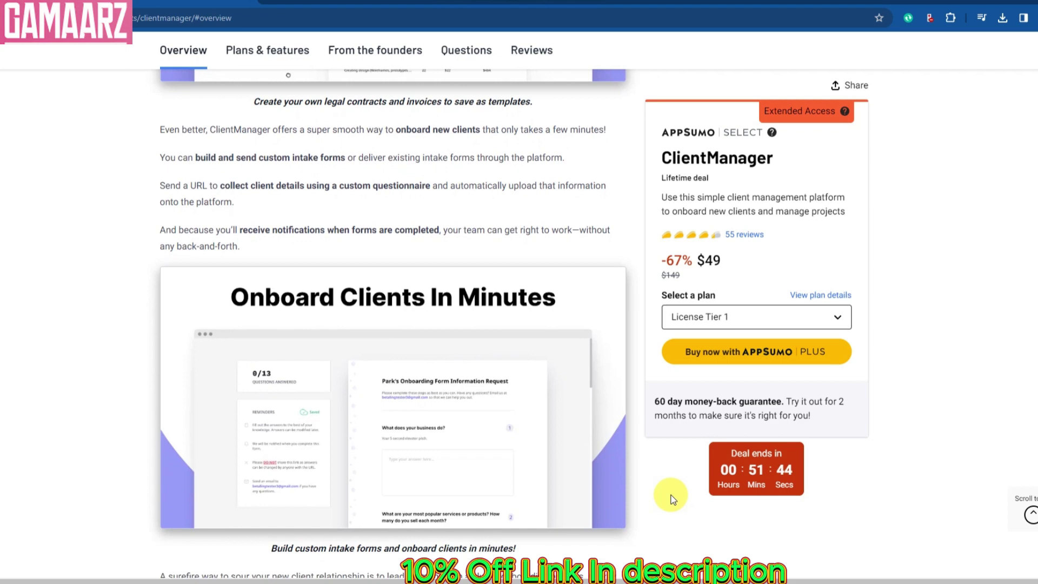
pyautogui.scroll(-2, 672, 499)
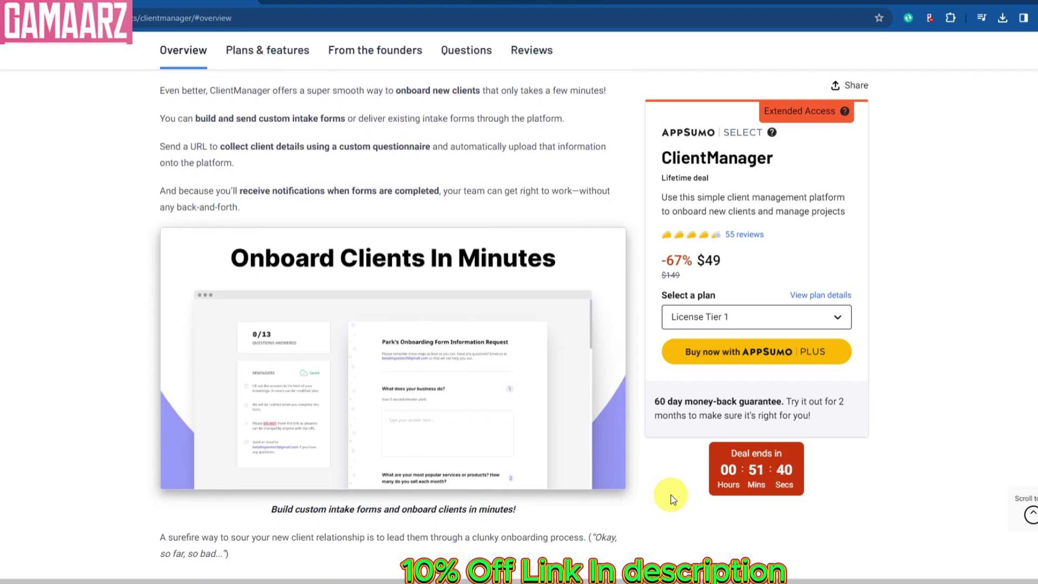
pyautogui.scroll(-2, 673, 498)
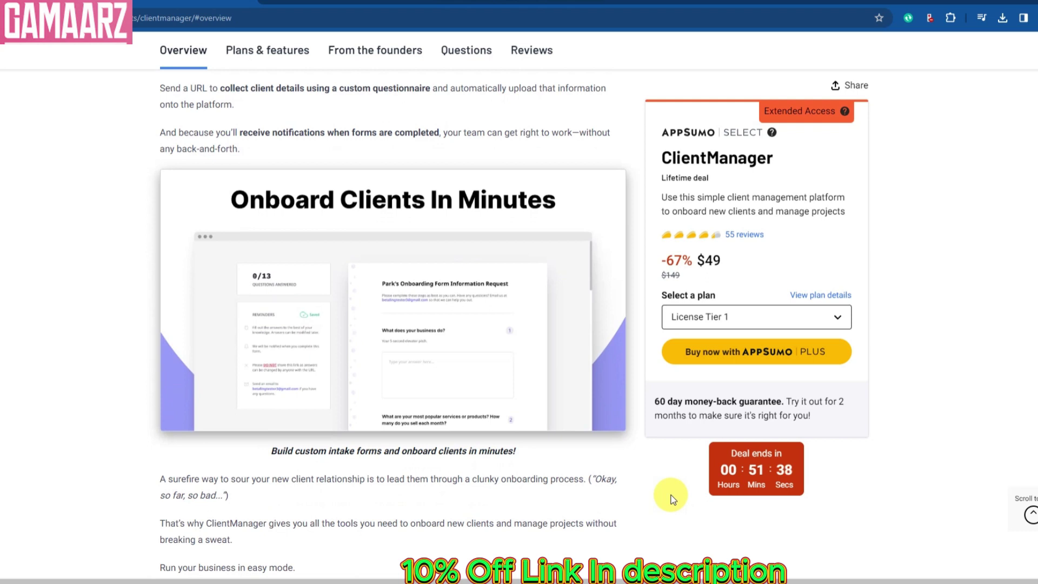
pyautogui.scroll(-2, 672, 498)
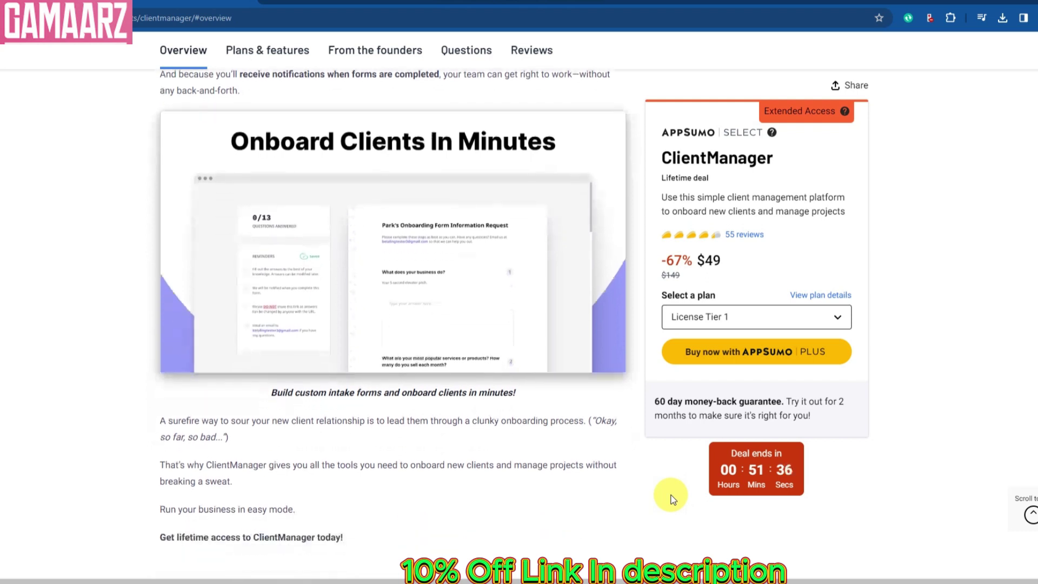
pyautogui.scroll(-2, 672, 498)
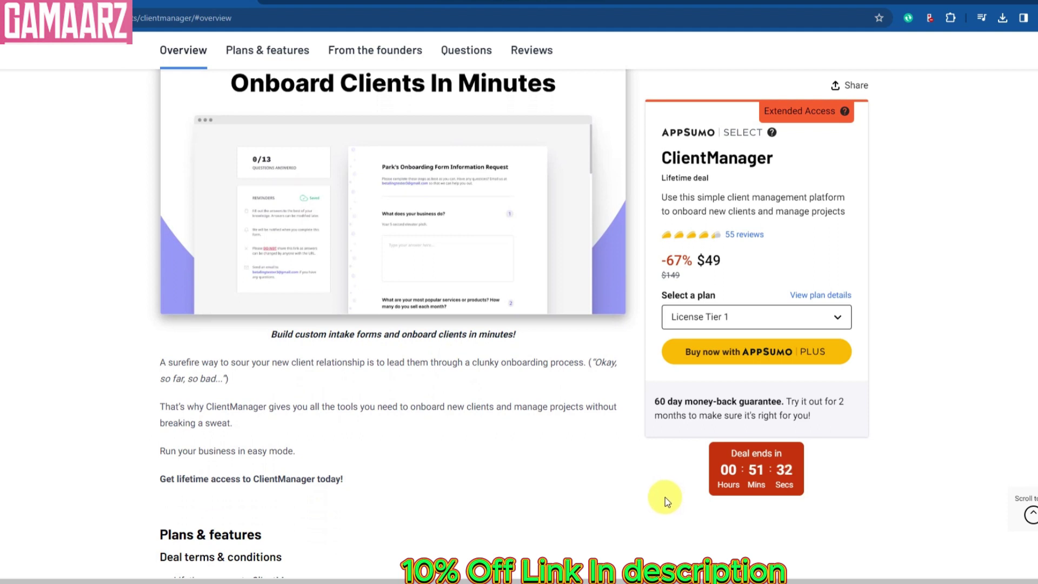
pyautogui.scroll(-1, 665, 497)
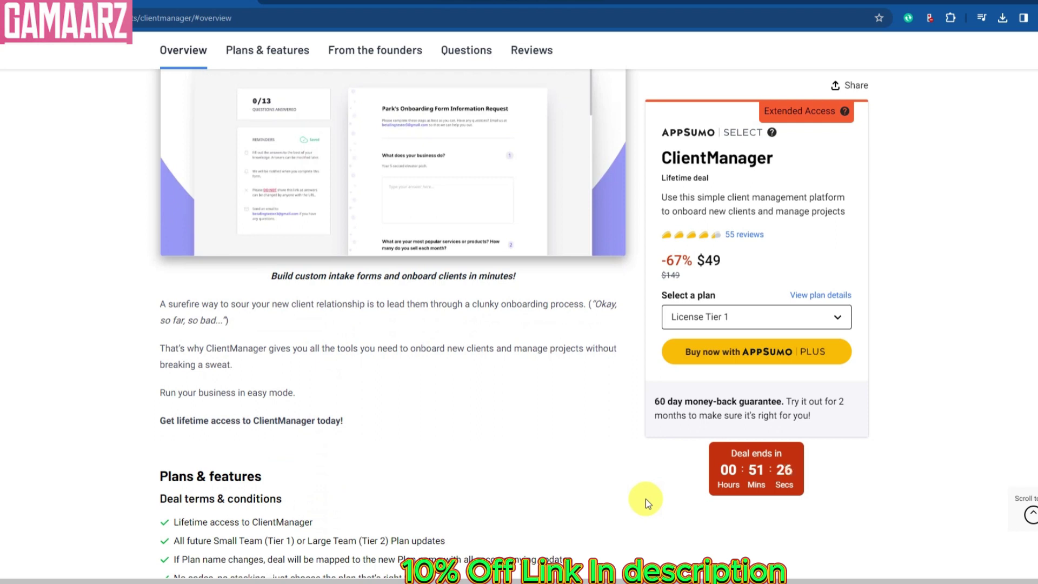
pyautogui.scroll(-1, 494, 501)
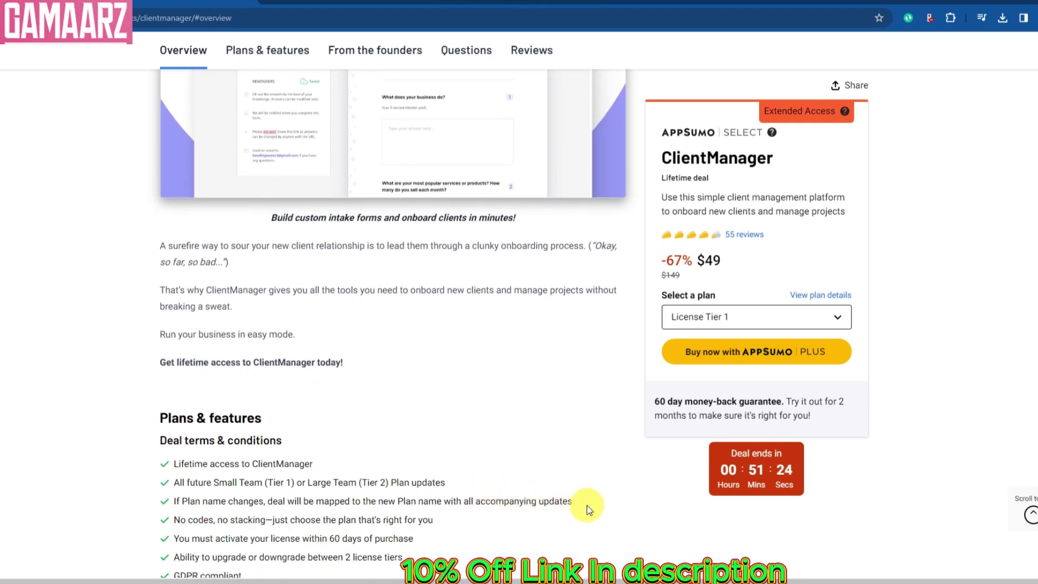
pyautogui.scroll(-1, 577, 507)
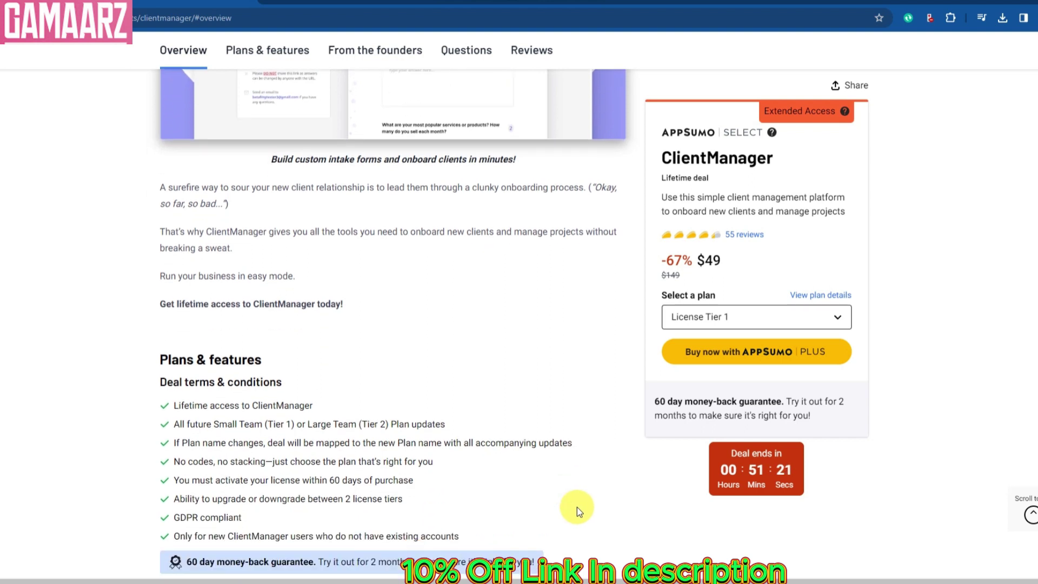
pyautogui.scroll(-1, 577, 507)
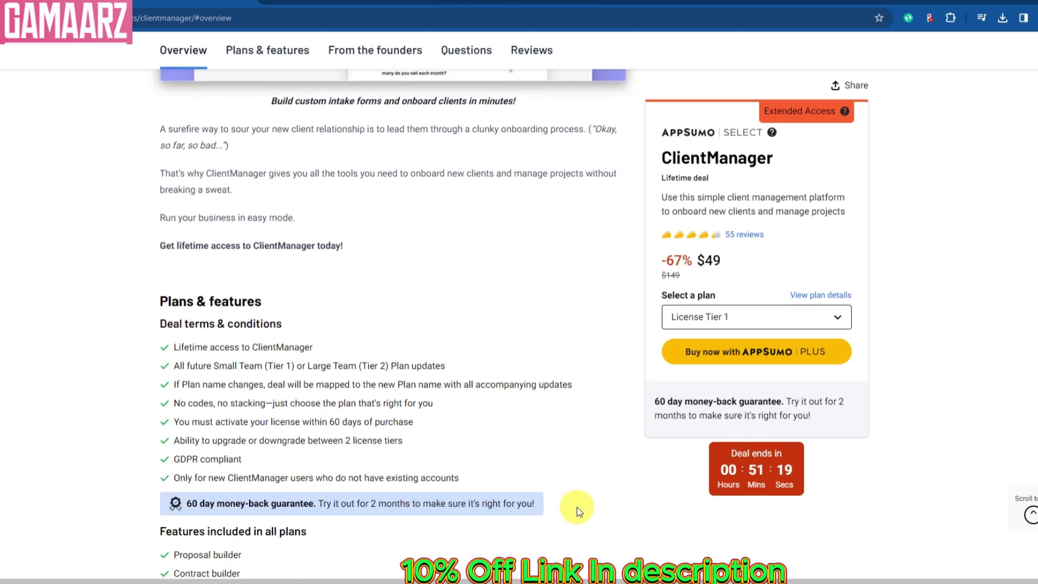
pyautogui.scroll(-1, 577, 508)
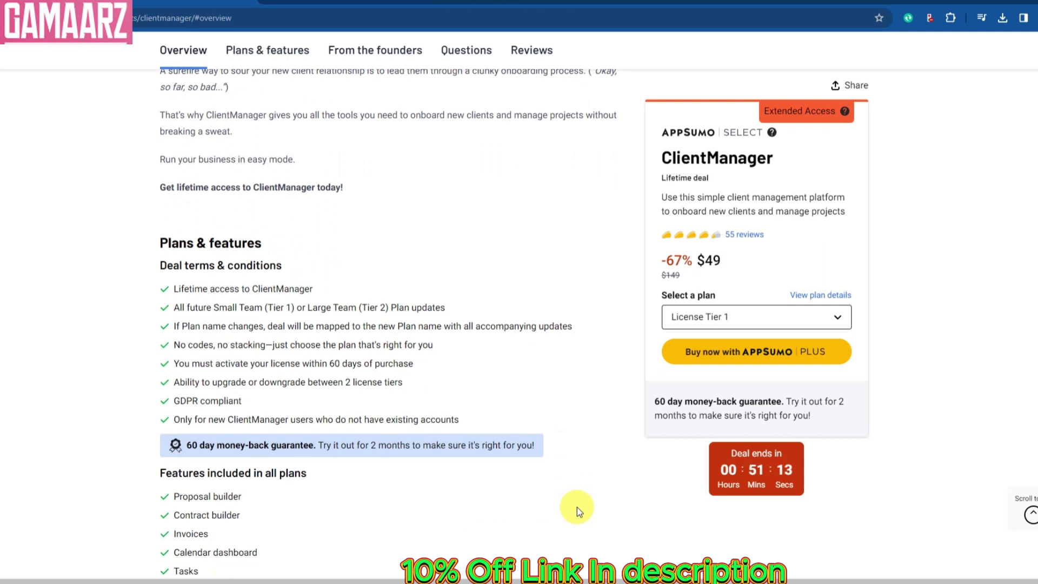
pyautogui.scroll(-1, 577, 507)
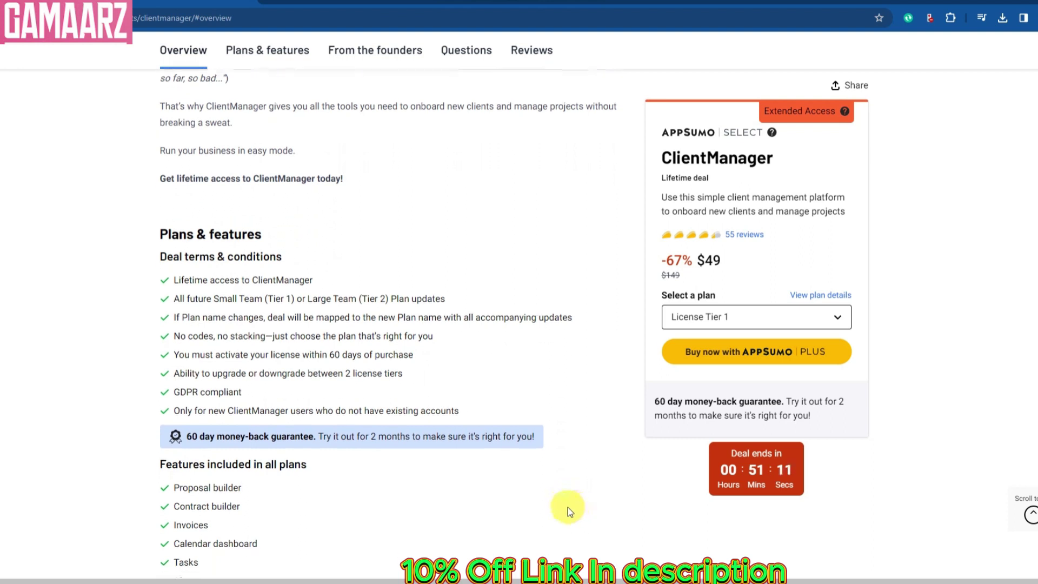
pyautogui.scroll(-1, 516, 506)
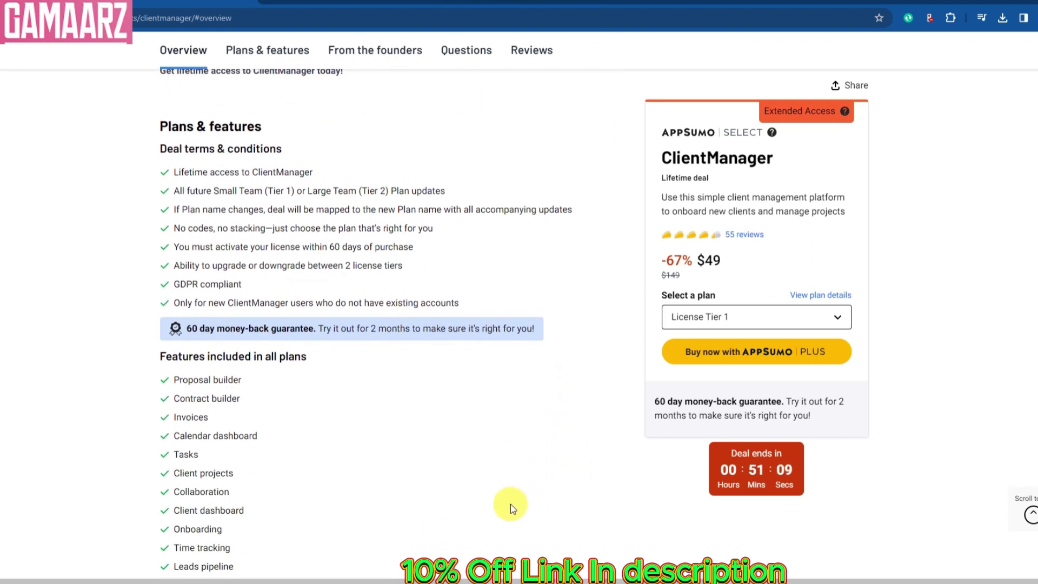
pyautogui.scroll(-1, 511, 504)
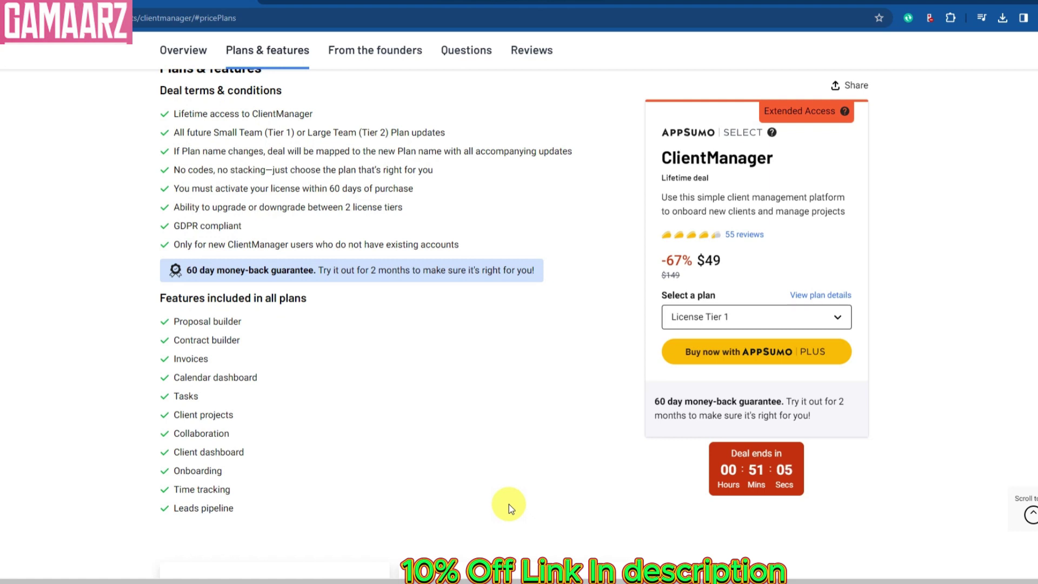
pyautogui.scroll(-1, 509, 504)
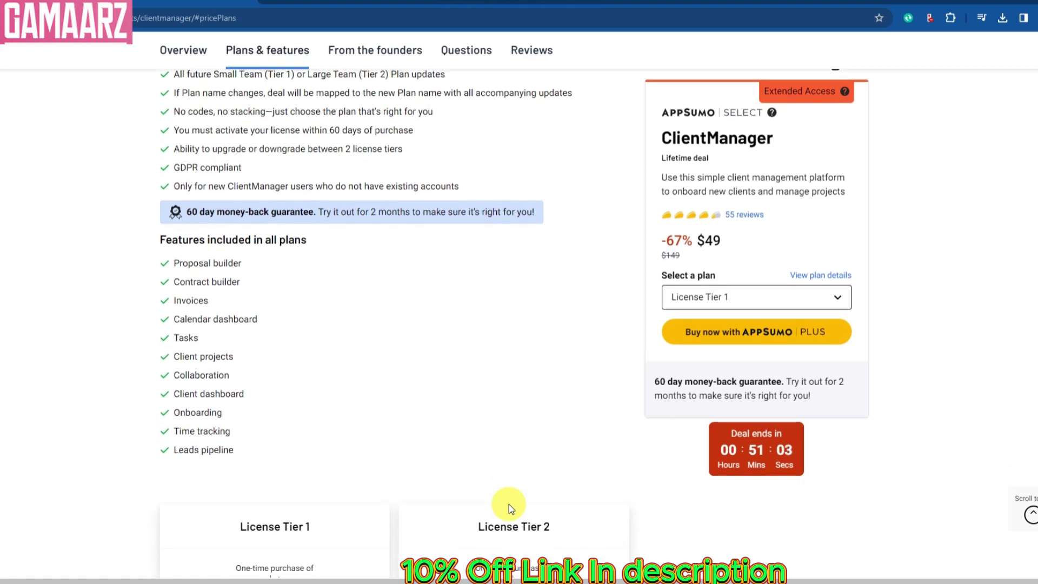
pyautogui.scroll(-2, 535, 366)
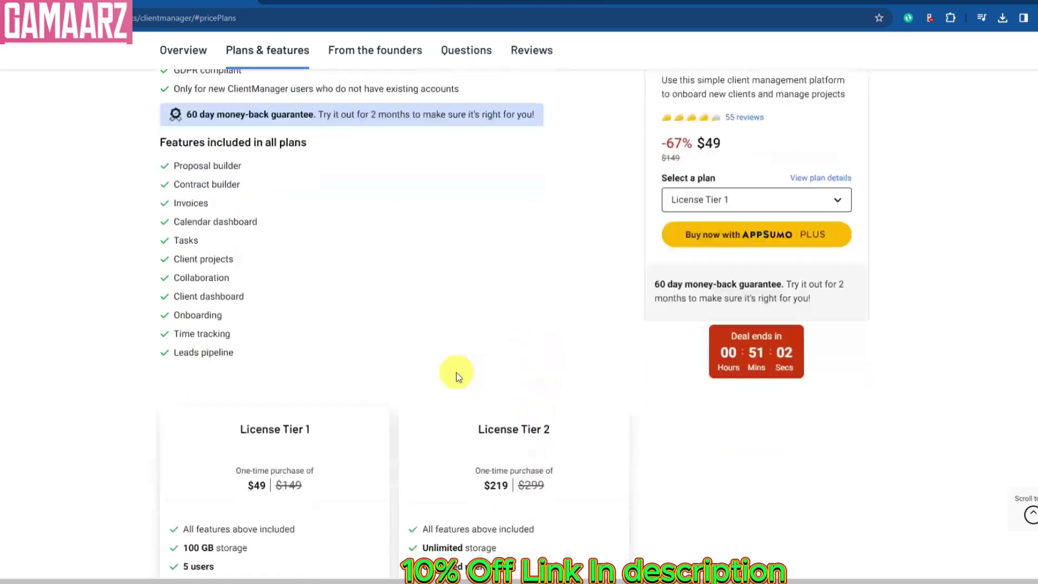
pyautogui.scroll(-2, 729, 440)
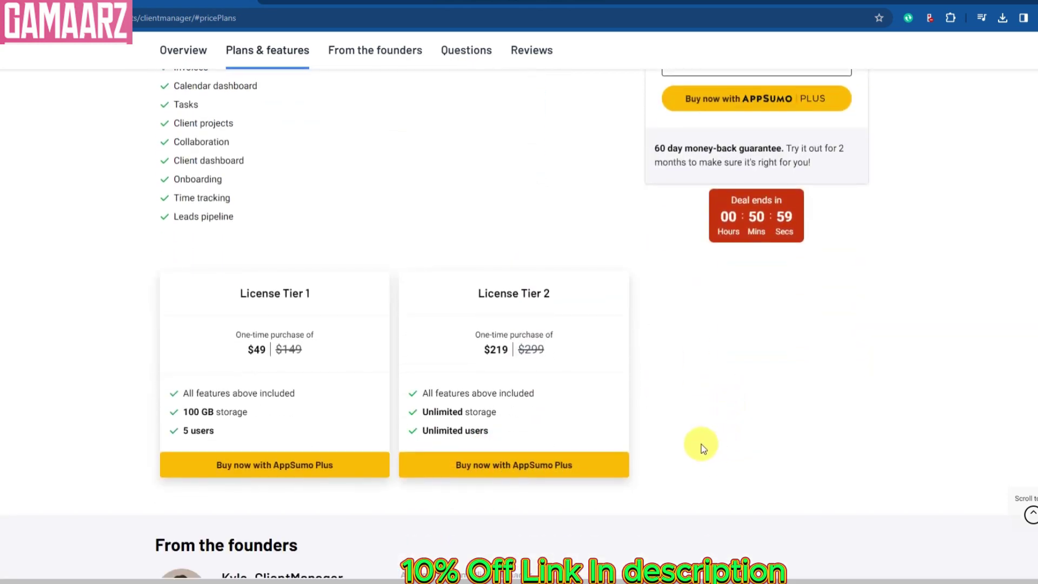
pyautogui.scroll(-1, 701, 443)
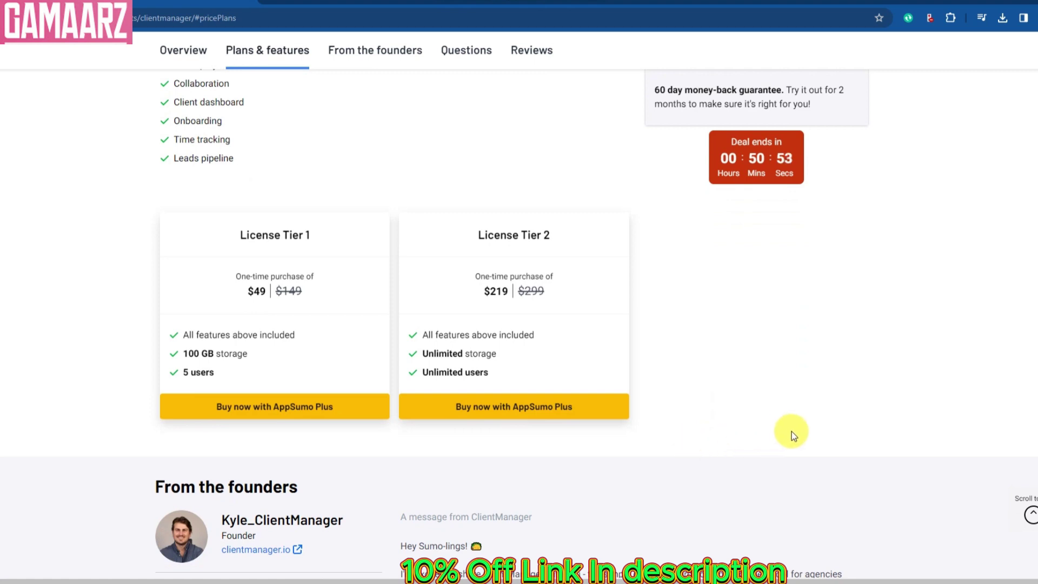
pyautogui.scroll(-2, 697, 385)
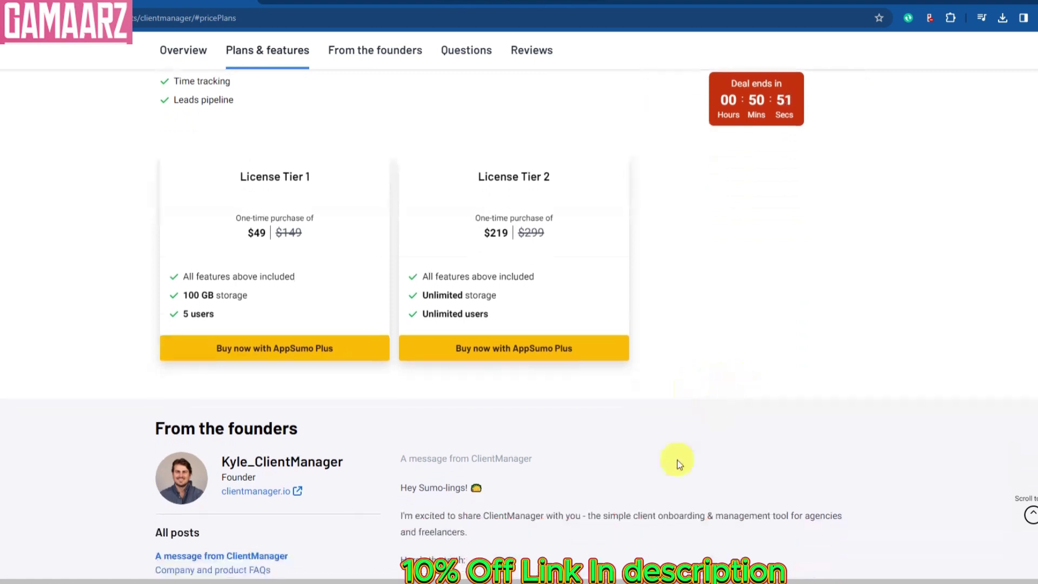
pyautogui.scroll(-3, 731, 325)
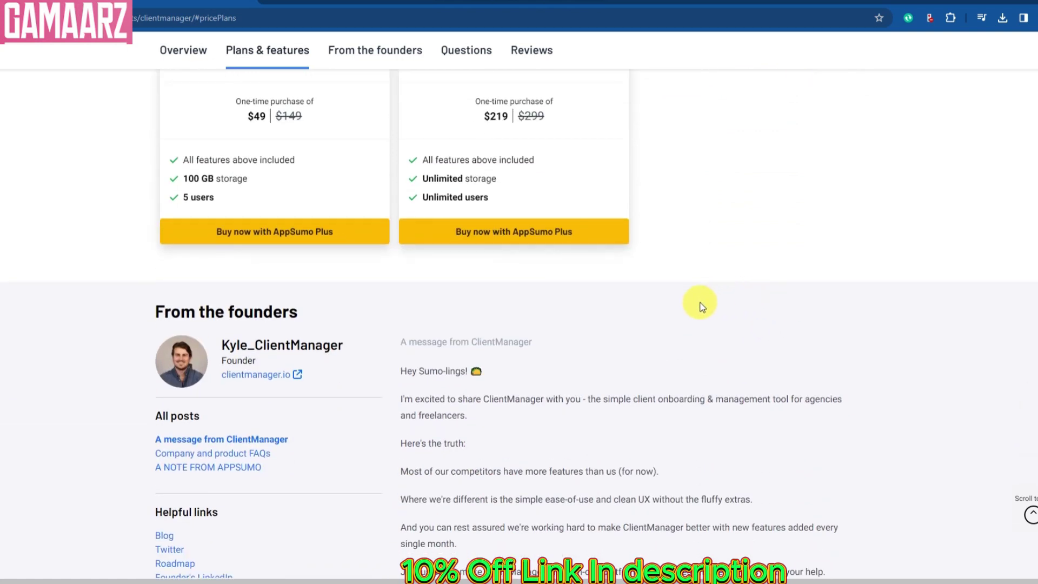
pyautogui.scroll(-1, 700, 306)
pyautogui.scroll(-2, 699, 306)
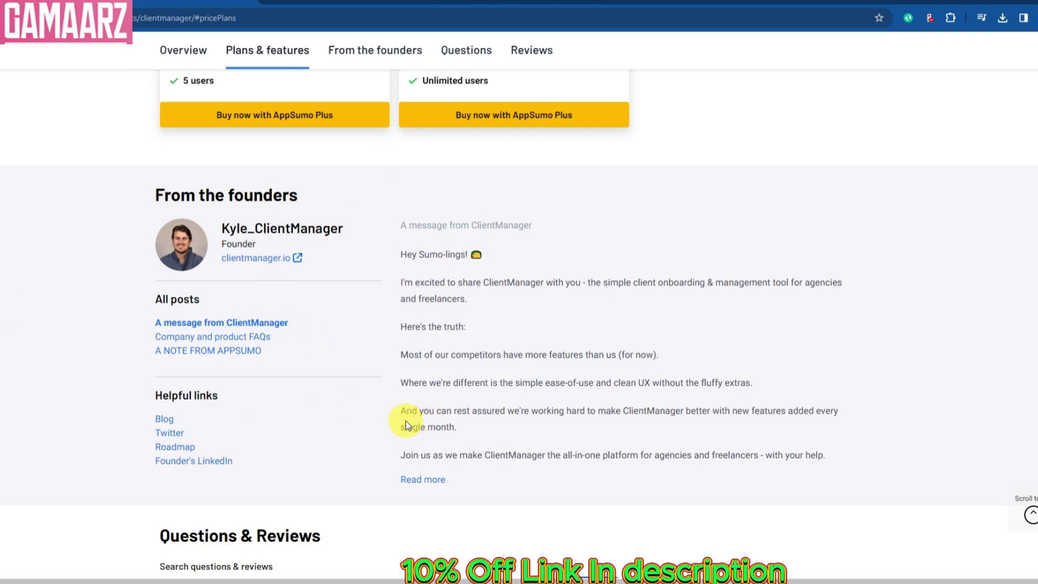
pyautogui.scroll(-1, 366, 419)
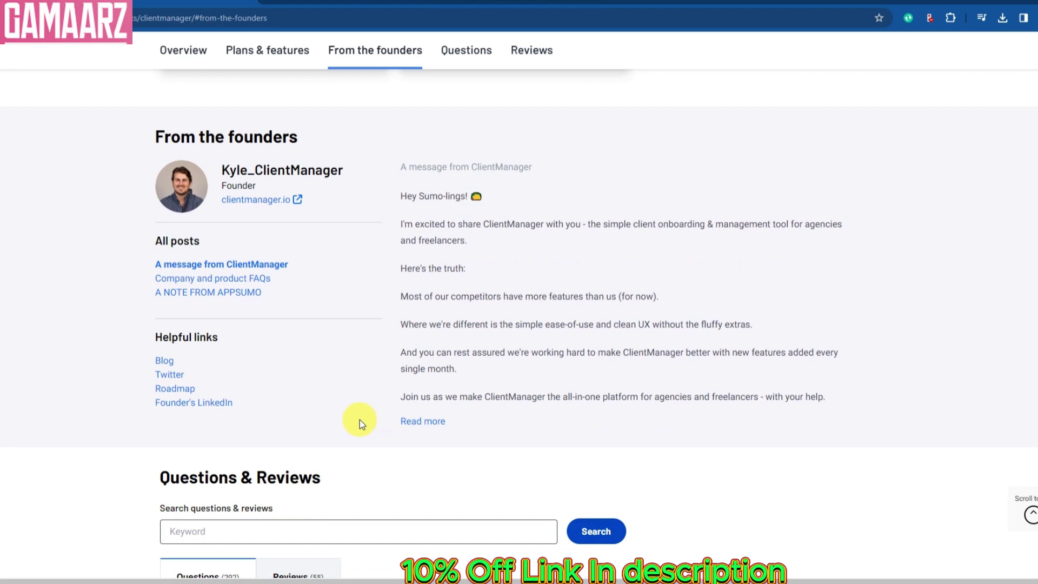
pyautogui.scroll(-2, 548, 427)
pyautogui.scroll(-2, 658, 439)
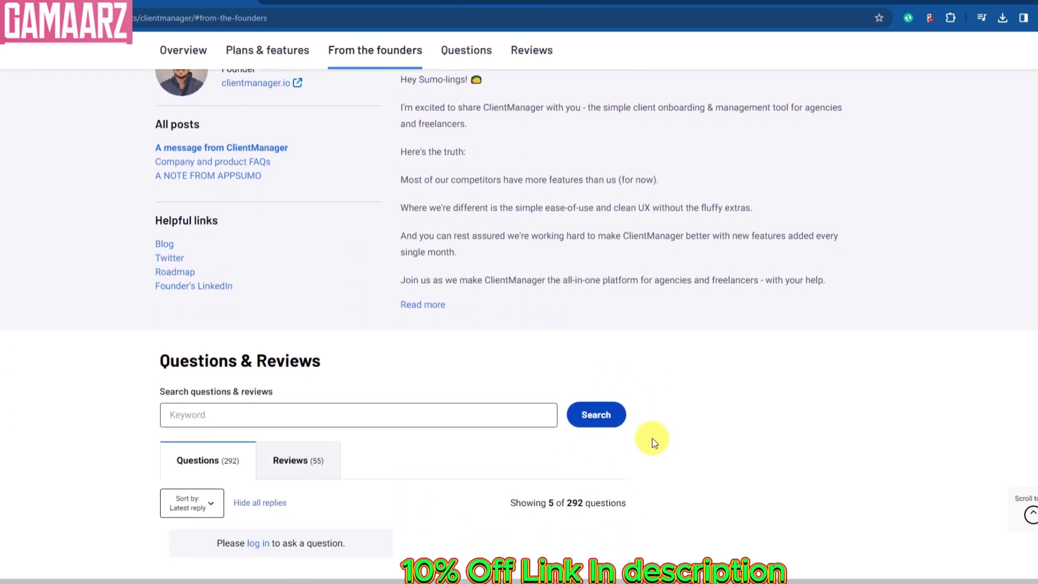
pyautogui.scroll(-2, 652, 438)
pyautogui.scroll(-1, 682, 441)
pyautogui.scroll(-1, 562, 442)
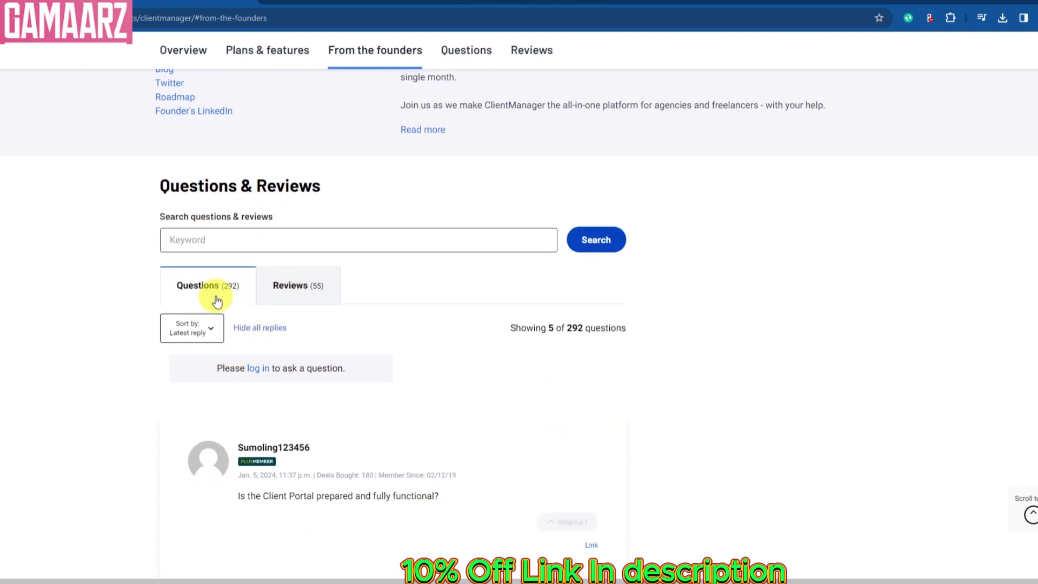
pyautogui.scroll(-2, 501, 361)
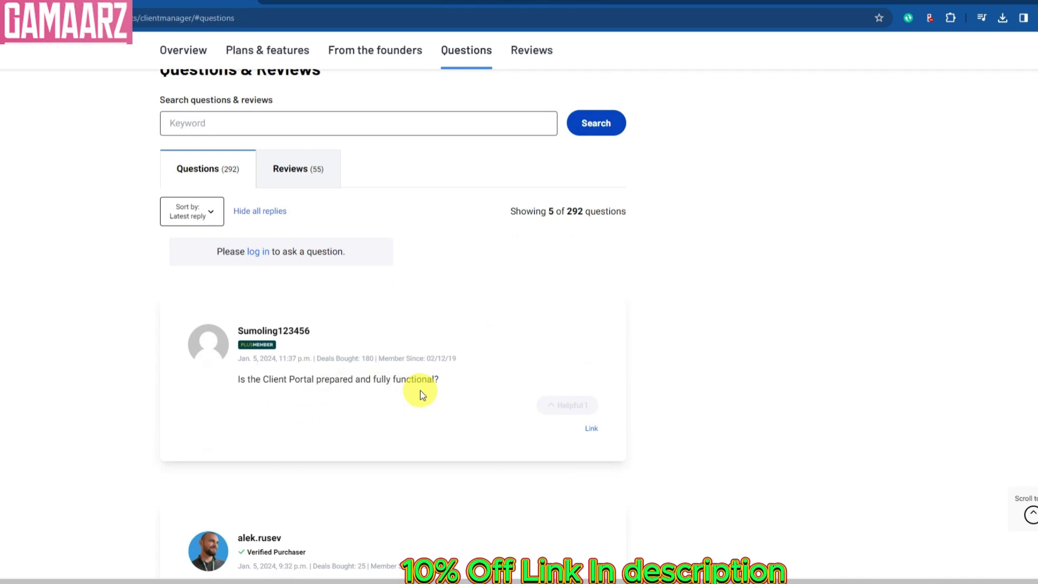
pyautogui.scroll(-1, 276, 389)
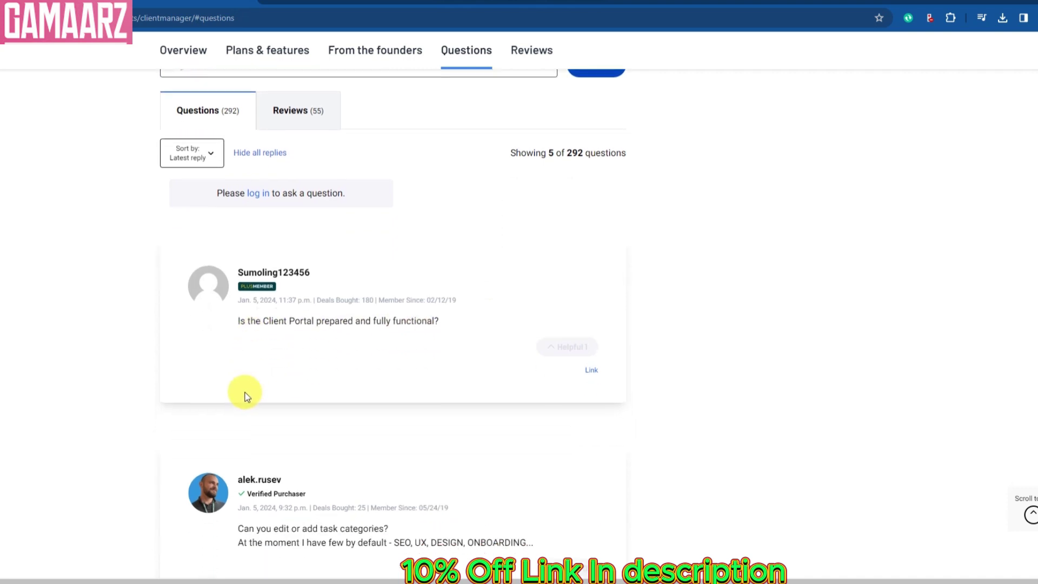
pyautogui.scroll(-1, 243, 389)
pyautogui.scroll(-1, 163, 382)
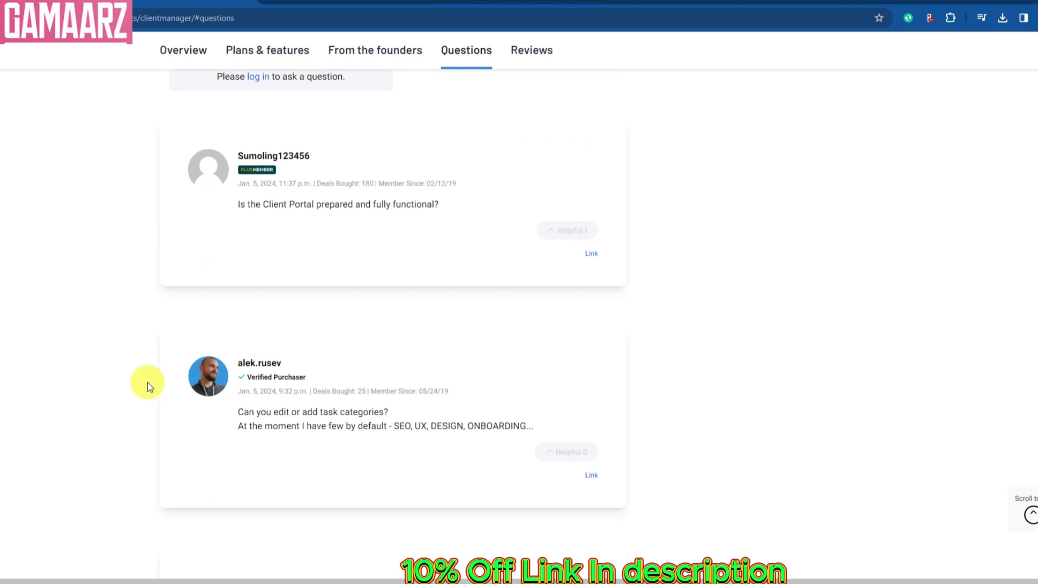
pyautogui.scroll(-2, 160, 382)
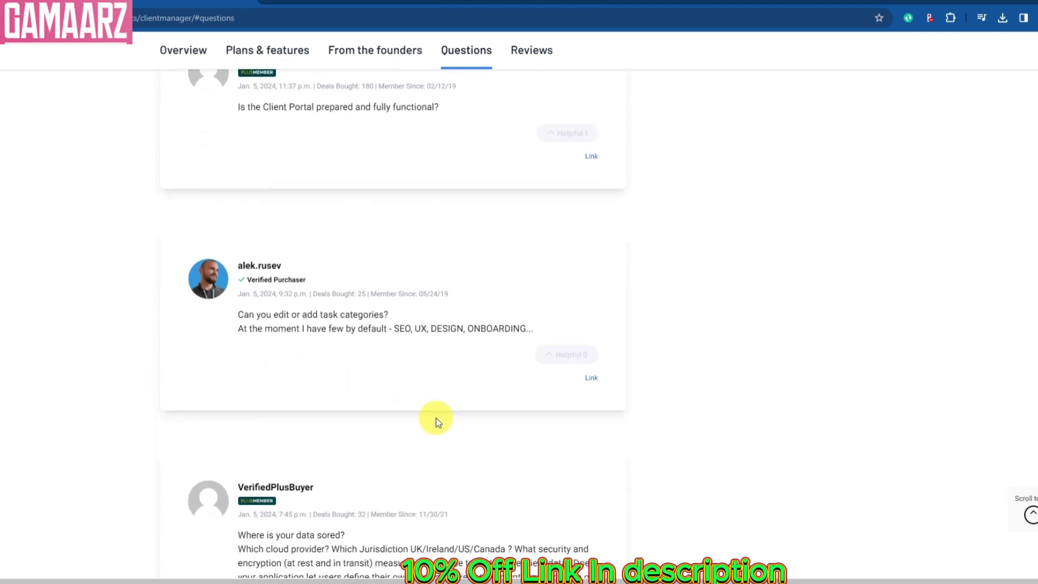
pyautogui.scroll(-5, 325, 406)
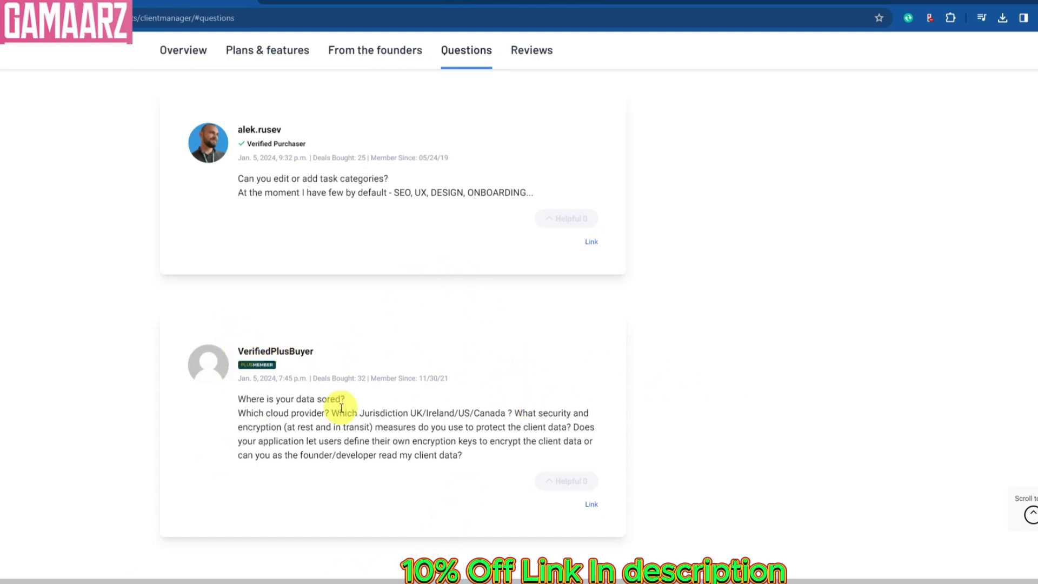
pyautogui.scroll(-2, 535, 382)
pyautogui.scroll(-2, 203, 442)
pyautogui.scroll(-1, 397, 429)
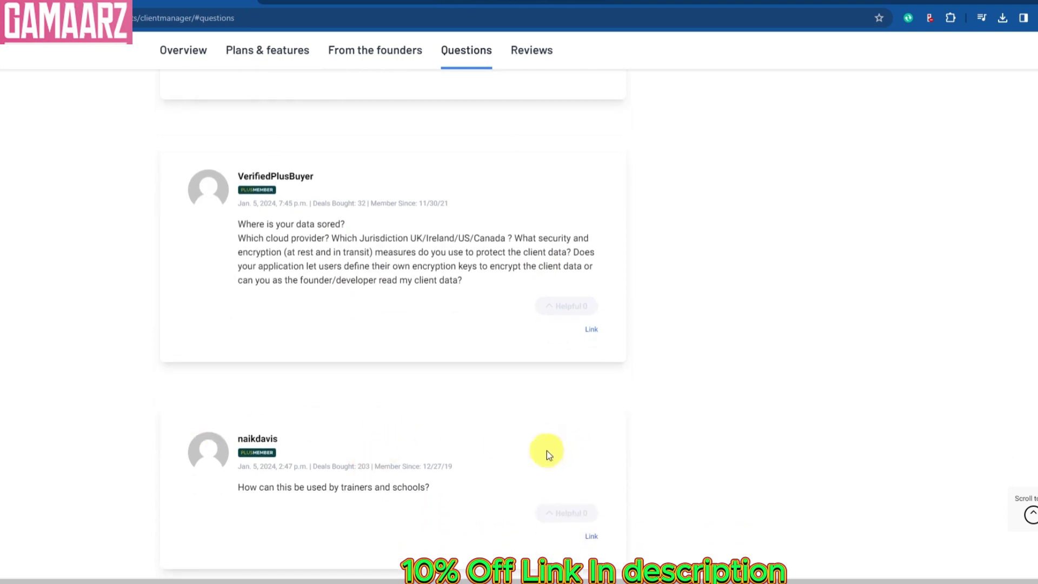
pyautogui.scroll(-1, 547, 450)
pyautogui.scroll(-1, 473, 451)
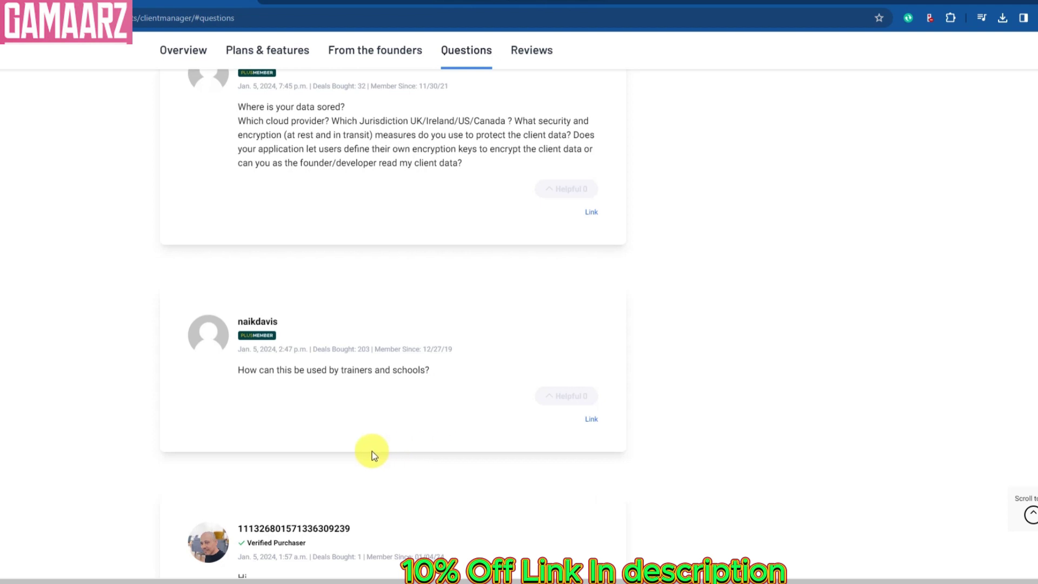
pyautogui.scroll(-1, 455, 452)
pyautogui.scroll(-1, 570, 451)
pyautogui.scroll(-1, 590, 450)
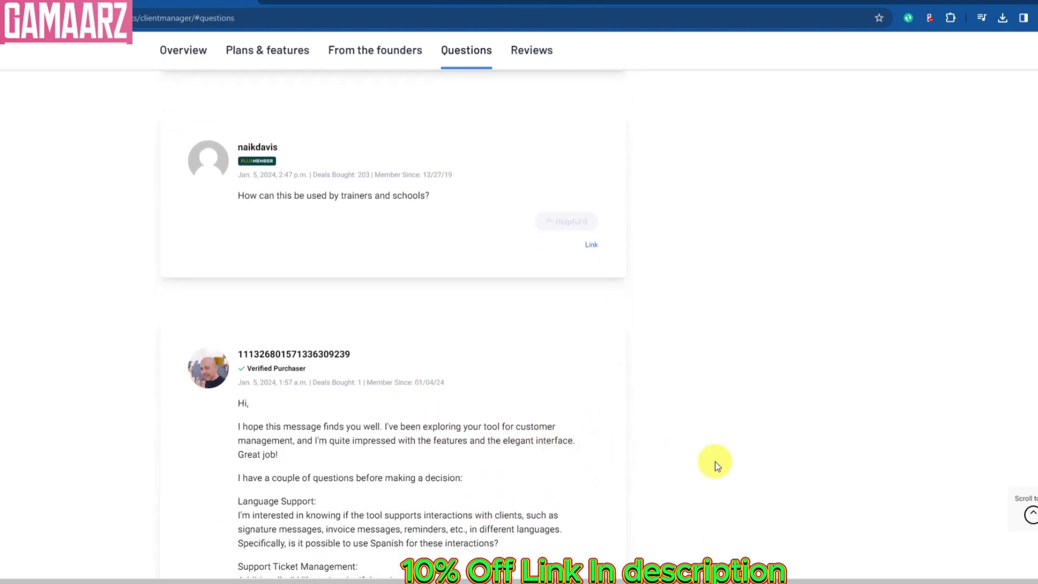
pyautogui.scroll(-1, 479, 449)
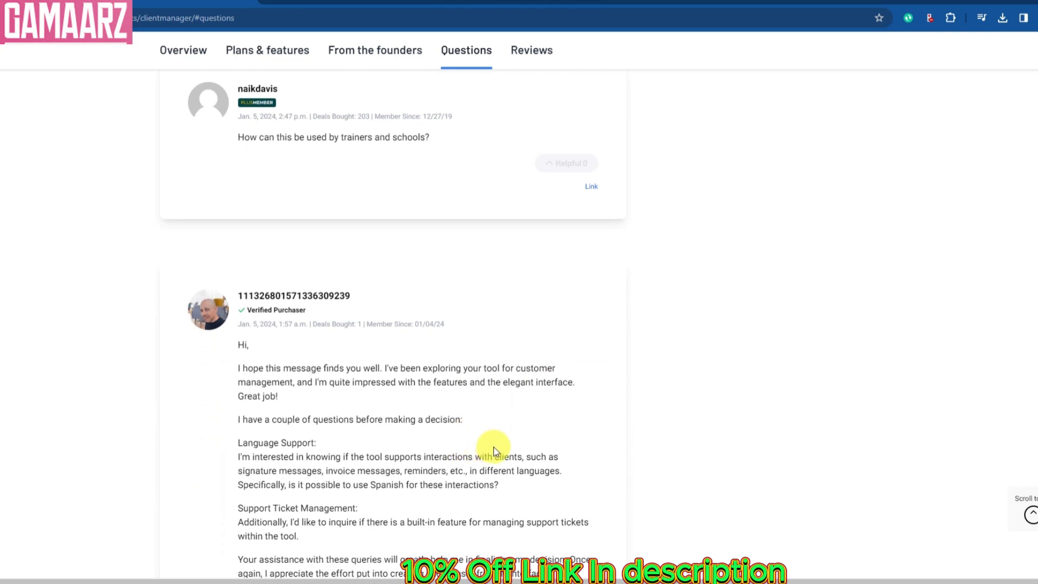
pyautogui.scroll(-1, 494, 447)
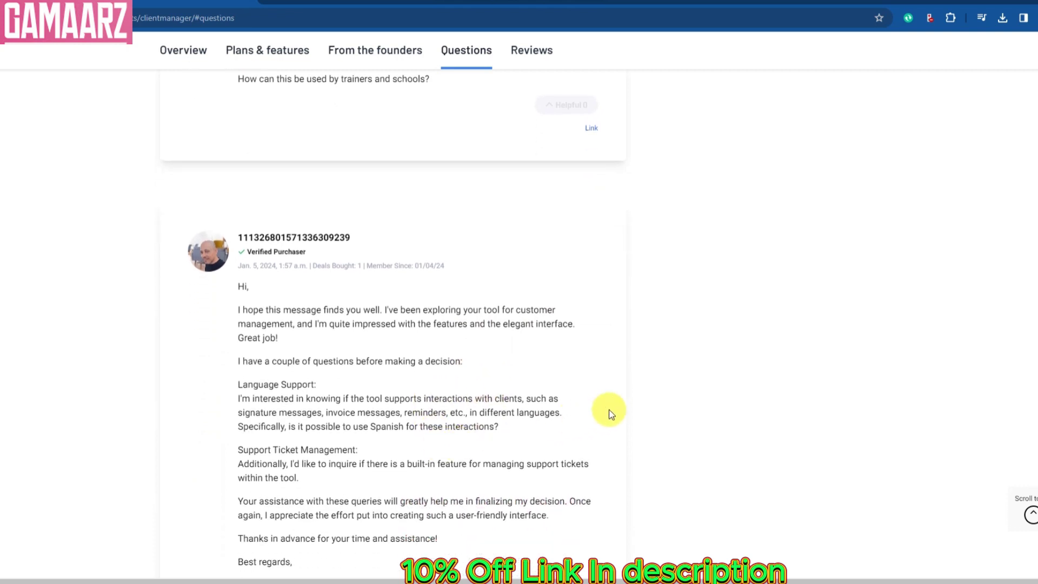